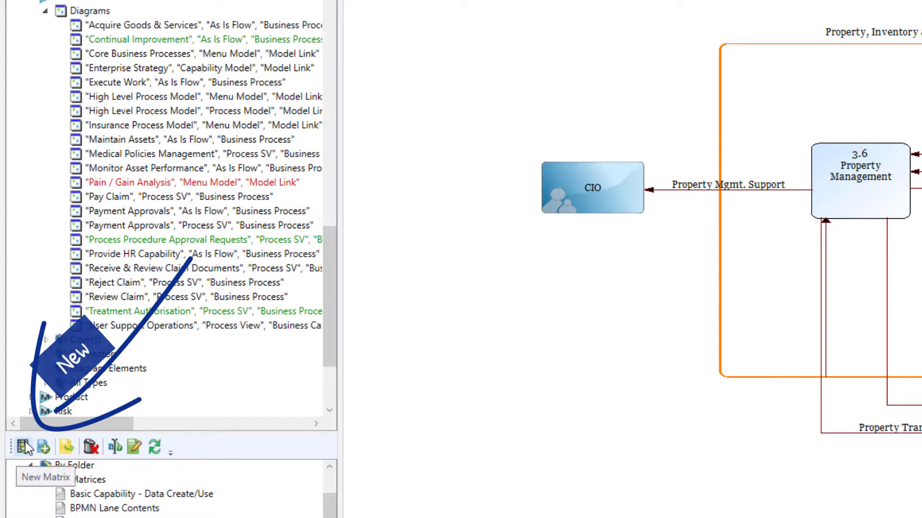
Create a Connections - Objects (All) to Objects (All) matrix with Business Capability as row class, using the current diagram for rows and columns
click(23, 447)
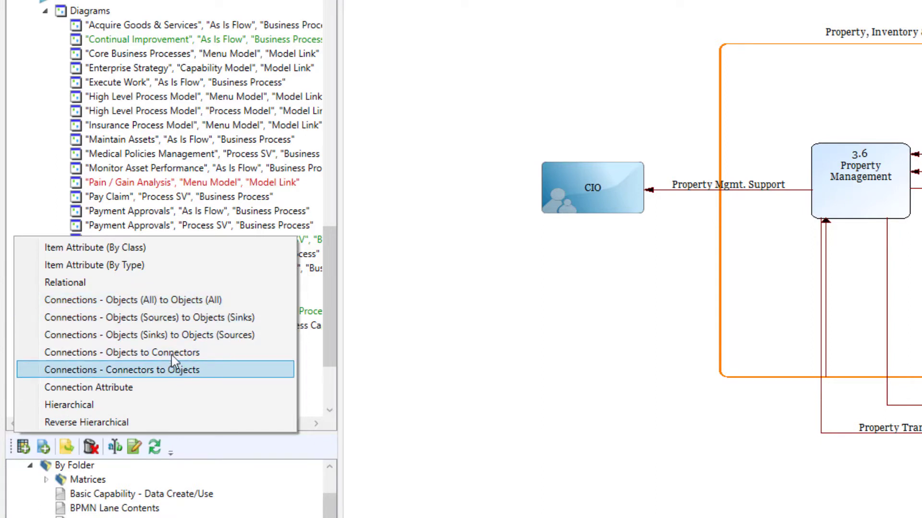
click(156, 294)
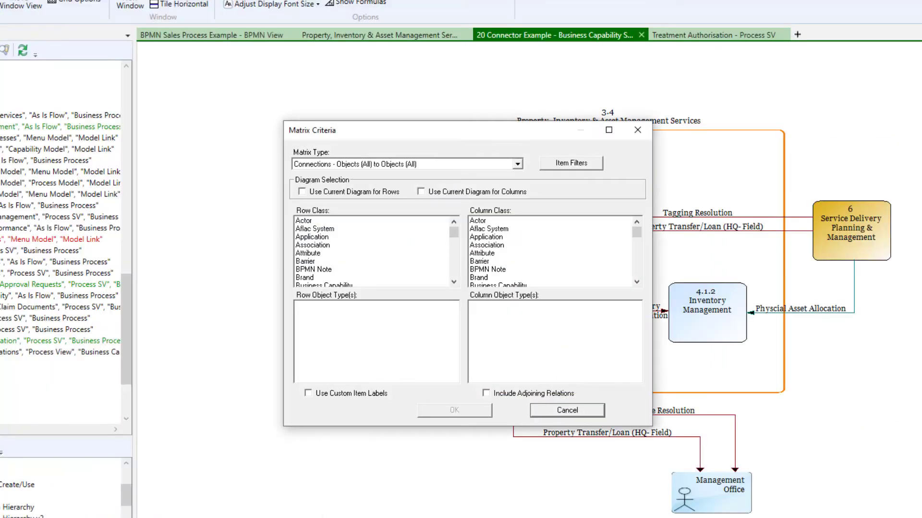
scroll(329, 281, down, 1)
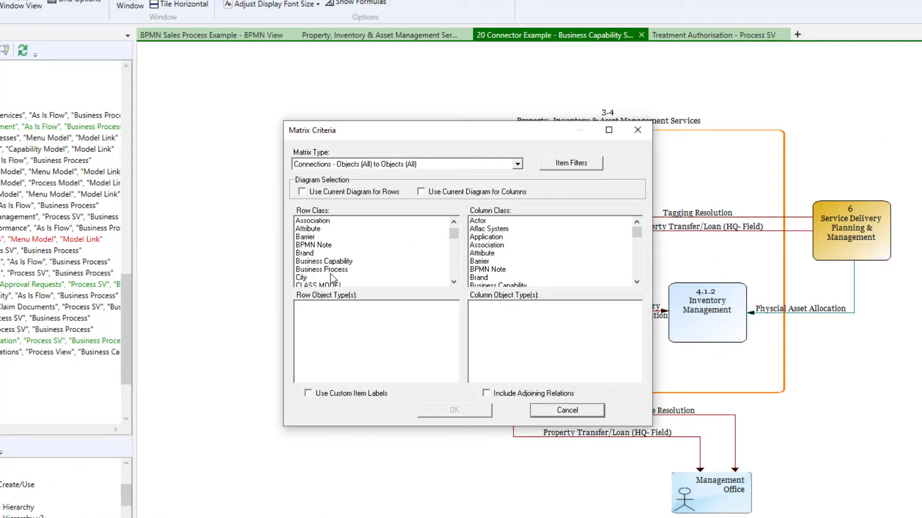
click(332, 262)
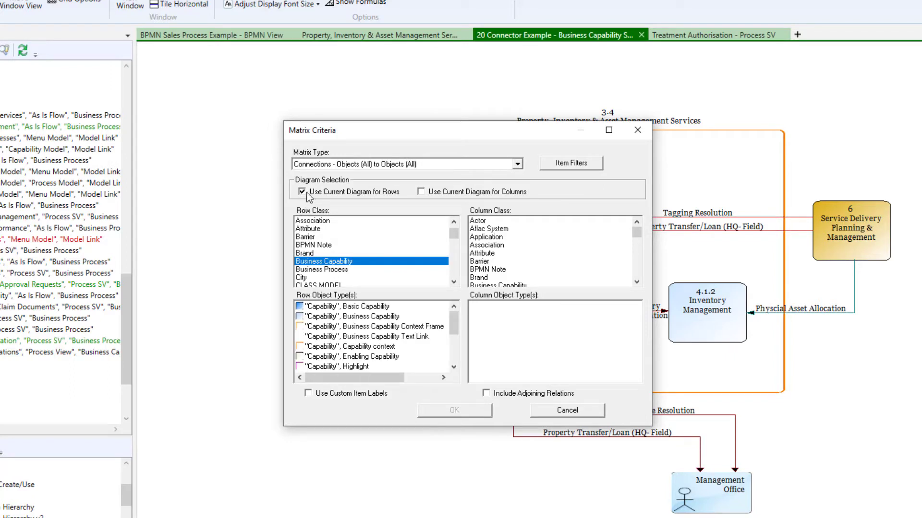
click(427, 193)
Select the row object types from "Capability", Basic Capability through "Capability", Highlight
click(328, 307)
click(326, 317)
click(325, 327)
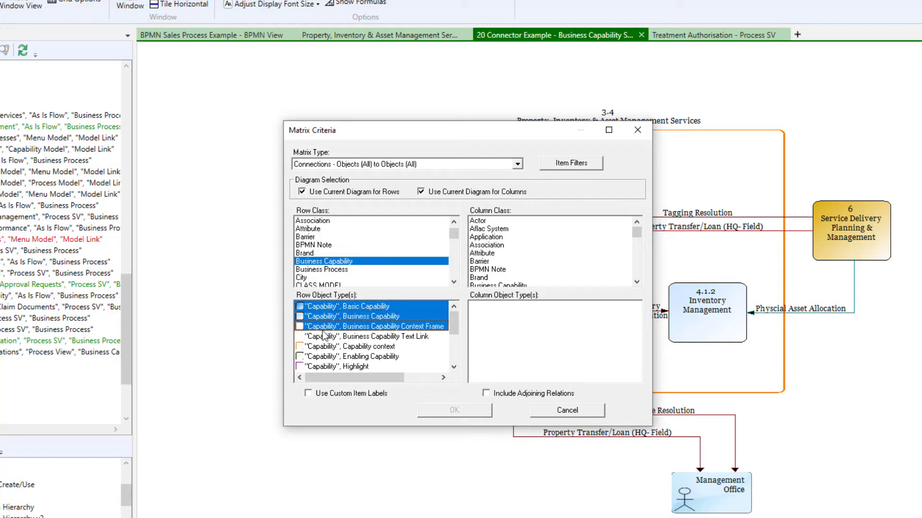
click(323, 336)
click(322, 347)
click(325, 326)
click(324, 336)
click(331, 356)
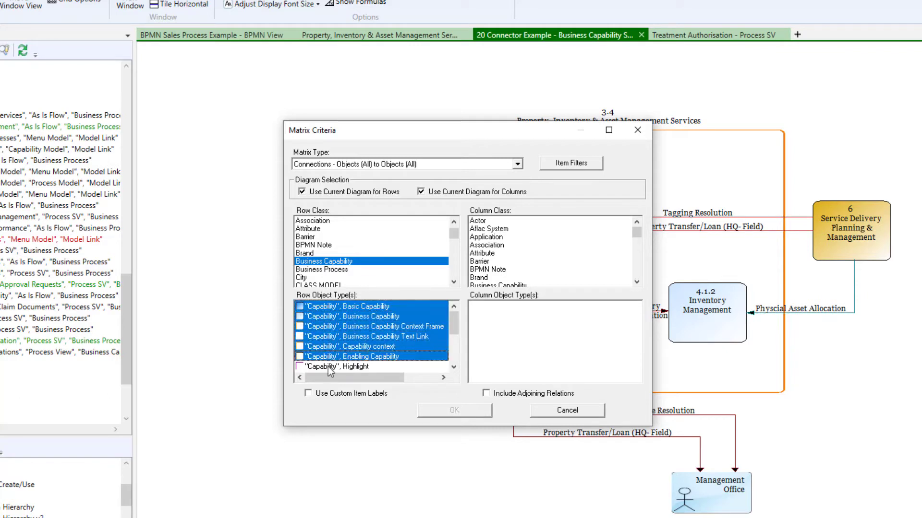
click(331, 366)
Choose Business Capability as column class with object types Basic Capability through Highlight, and generate the matrix showing connection name, direction and containing diagram
scroll(505, 279, down, 1)
click(507, 262)
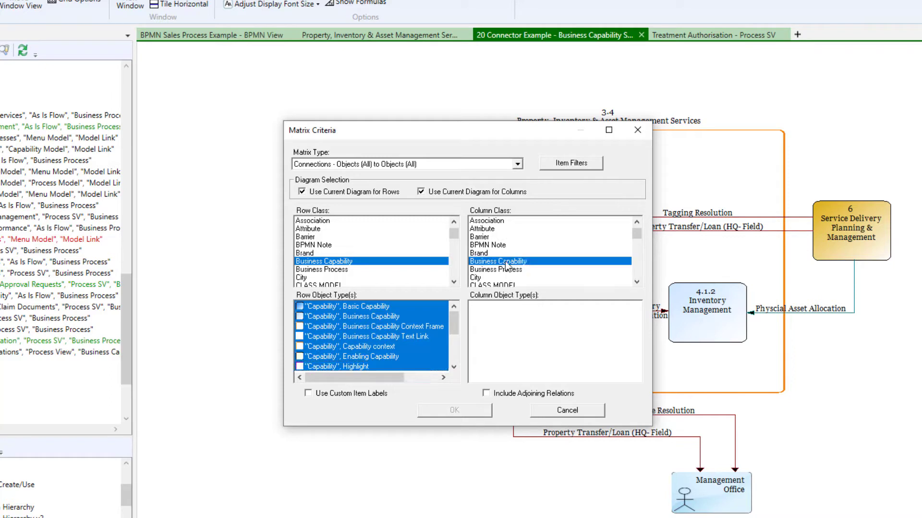
click(509, 307)
click(512, 316)
click(508, 326)
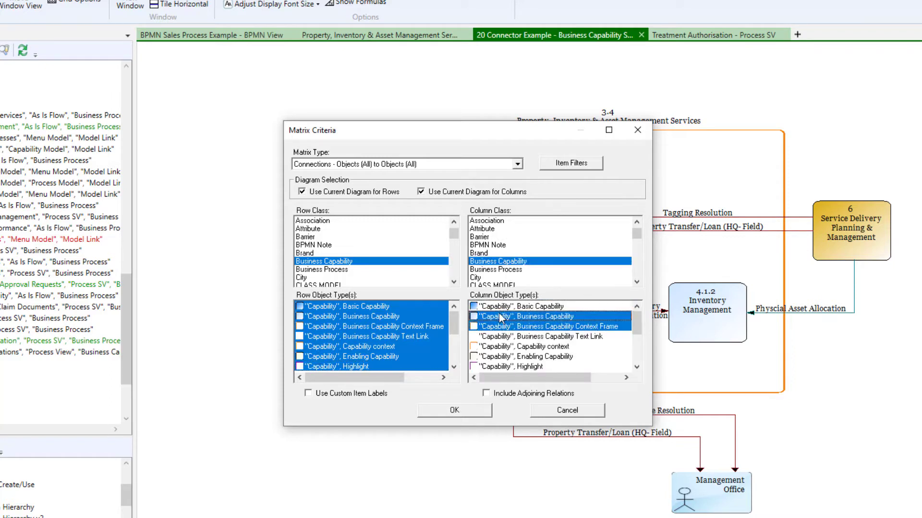
click(505, 328)
click(504, 327)
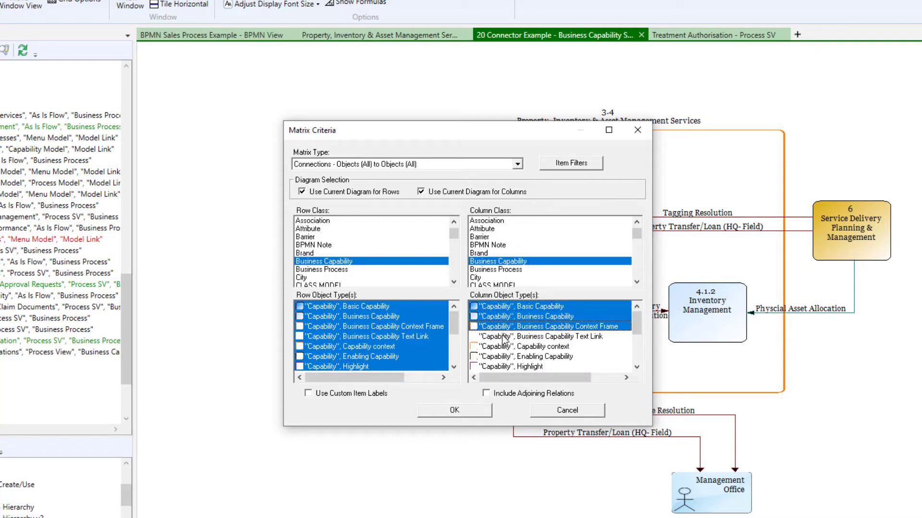
click(506, 336)
click(507, 347)
click(504, 356)
click(502, 367)
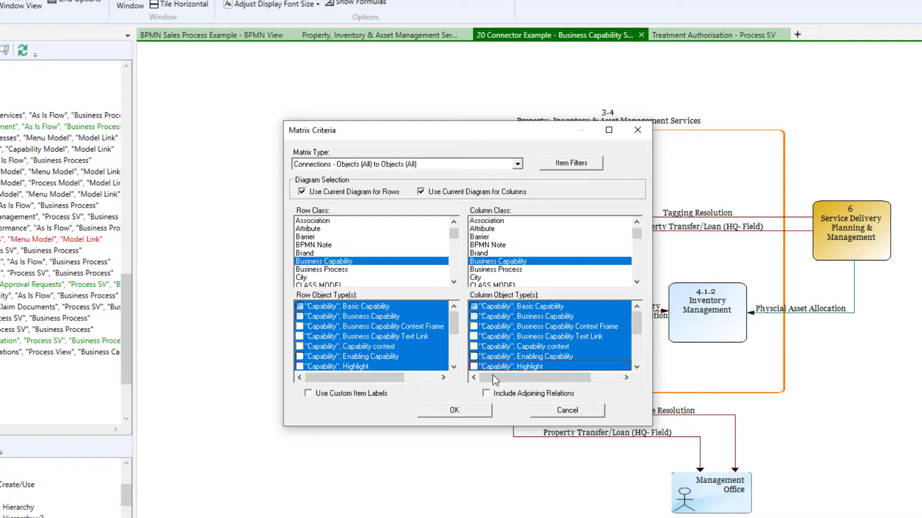
click(465, 408)
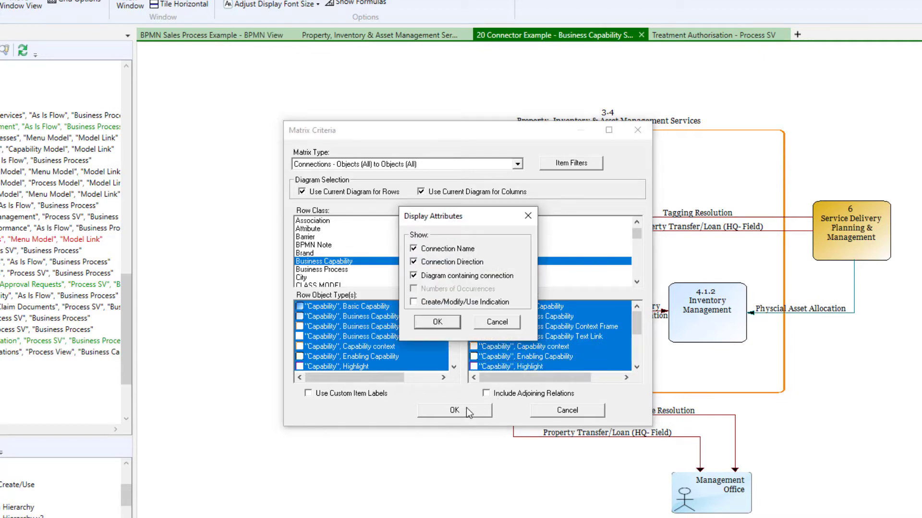
click(436, 322)
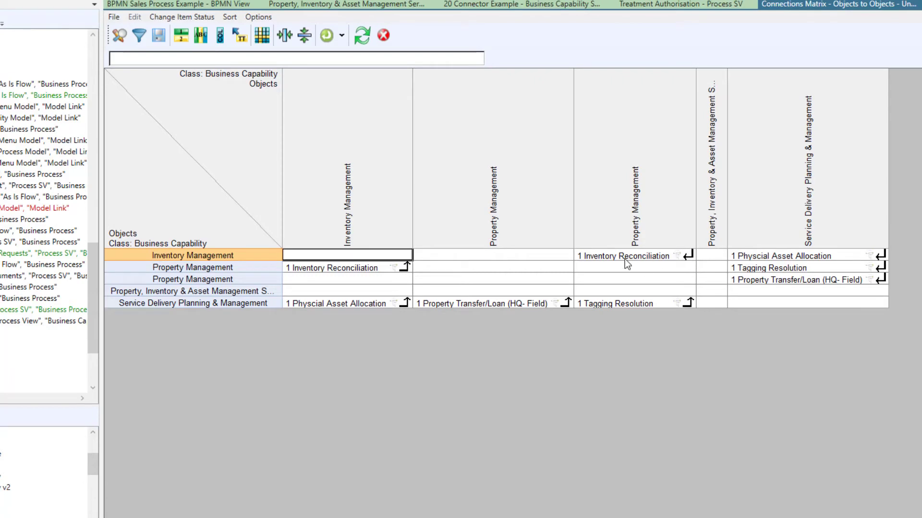
Inspect the matrix connections for Inventory Management, Service Delivery Planning & Management and Product & Services Strategy, plus the Service Requirements cell
click(169, 254)
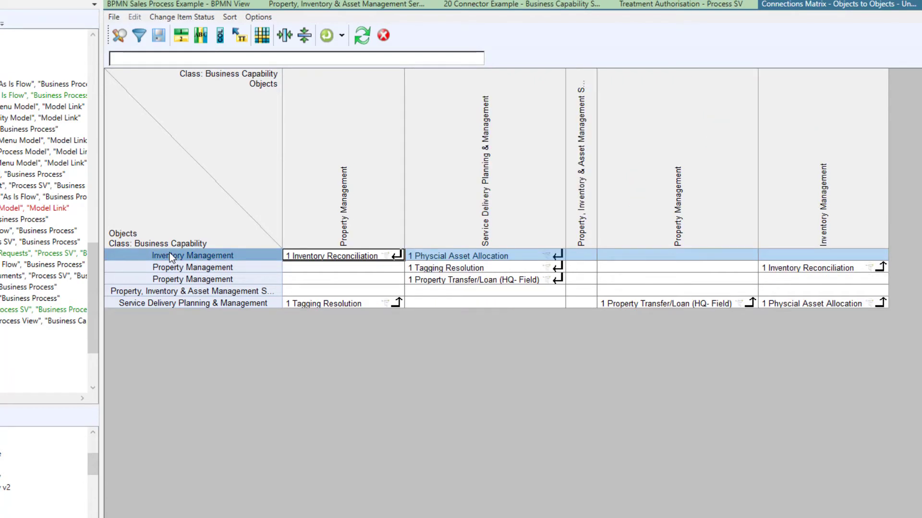
click(205, 302)
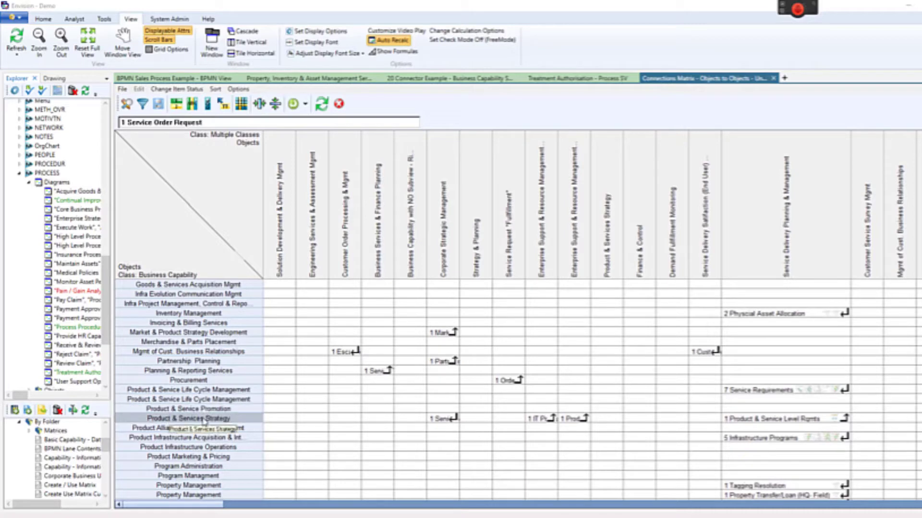
click(204, 420)
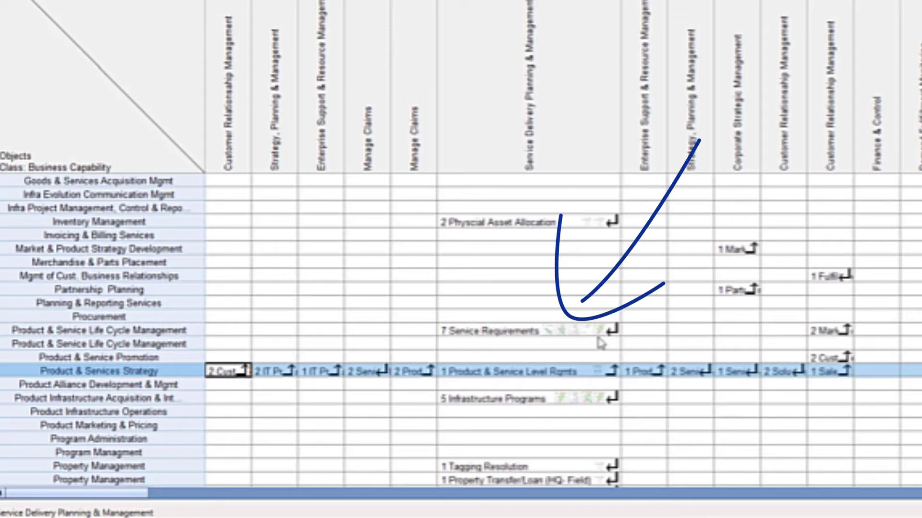
click(550, 332)
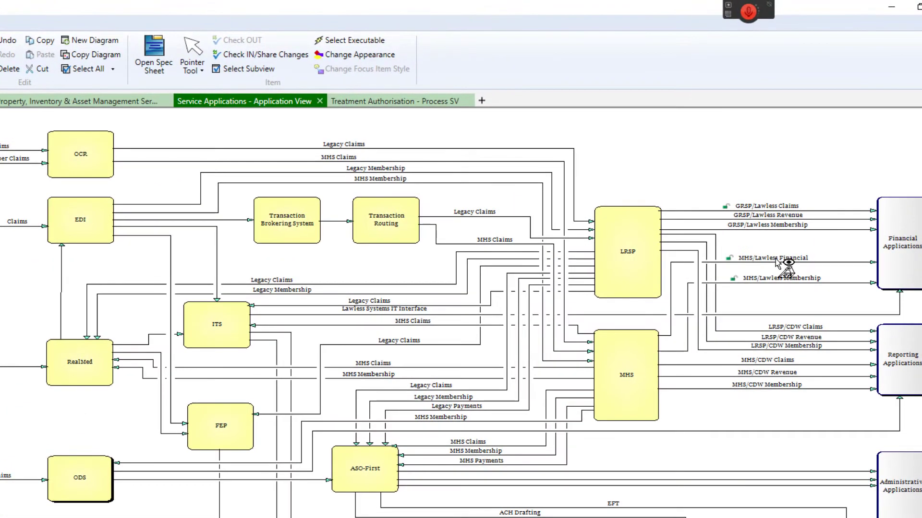
Open the Event Seq View subview of the GRSP/Lawless Claims connector in the Service Applications diagram
click(810, 200)
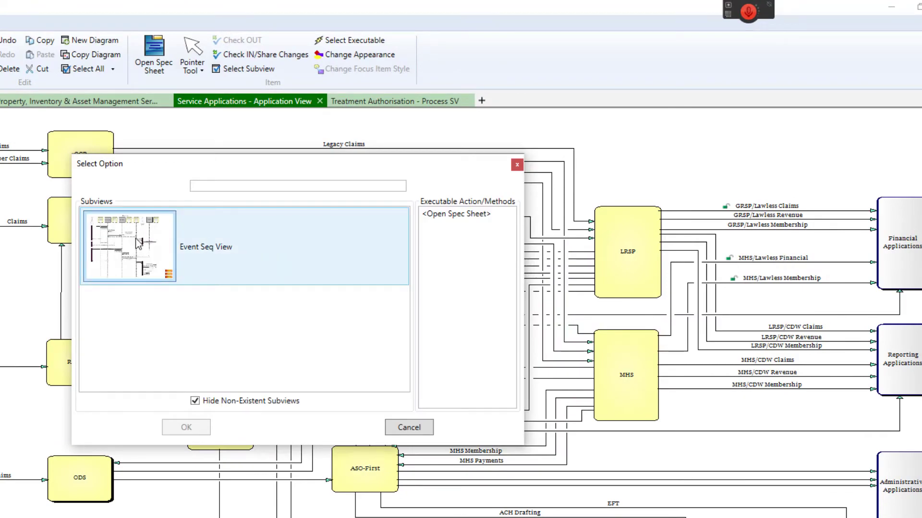
double_click(139, 244)
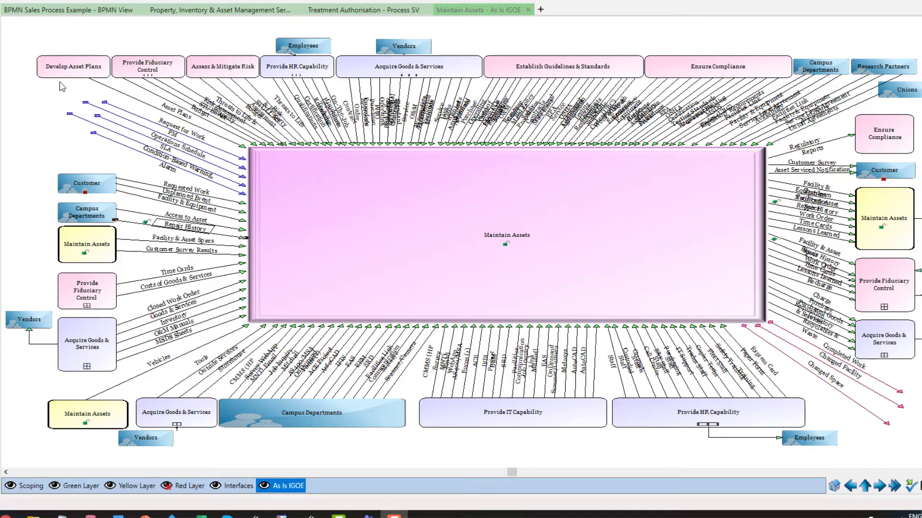
Examine the guide and input connectors entering Maintain Assets in the As Is IGOE diagram
drag(33, 27, 408, 203)
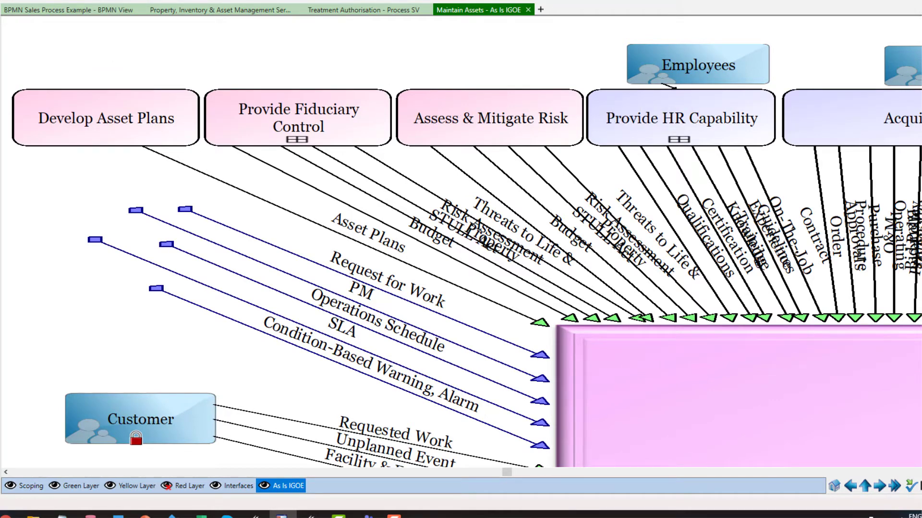
scroll(38, 101, down, 3)
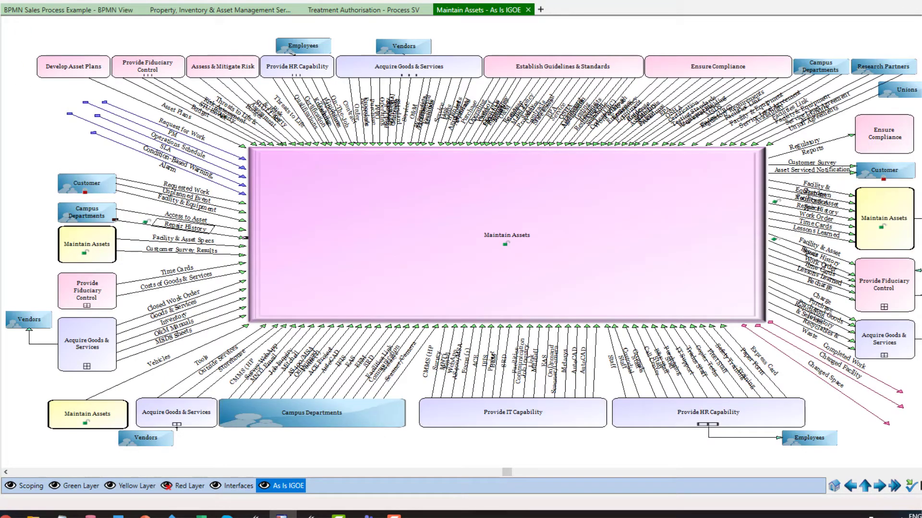
drag(25, 129, 341, 325)
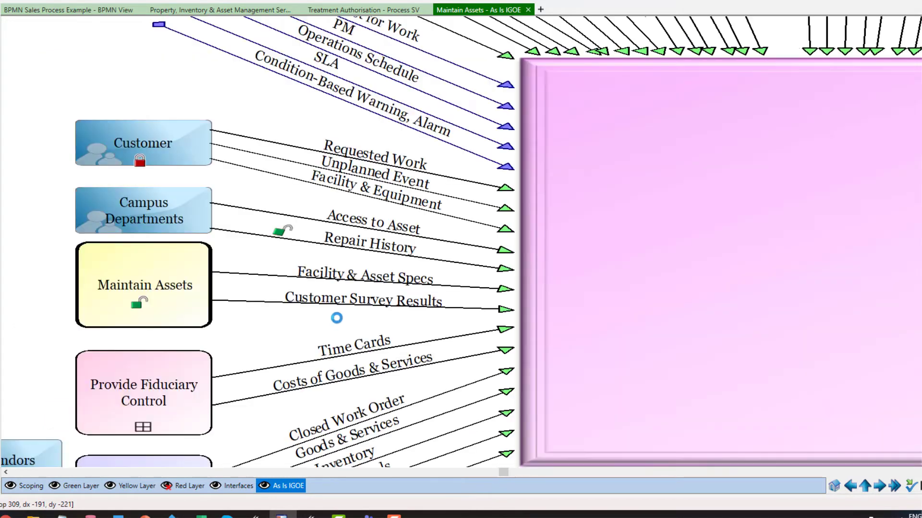
Choose SS Guide as the spec sheet for the Repair History connector
click(345, 245)
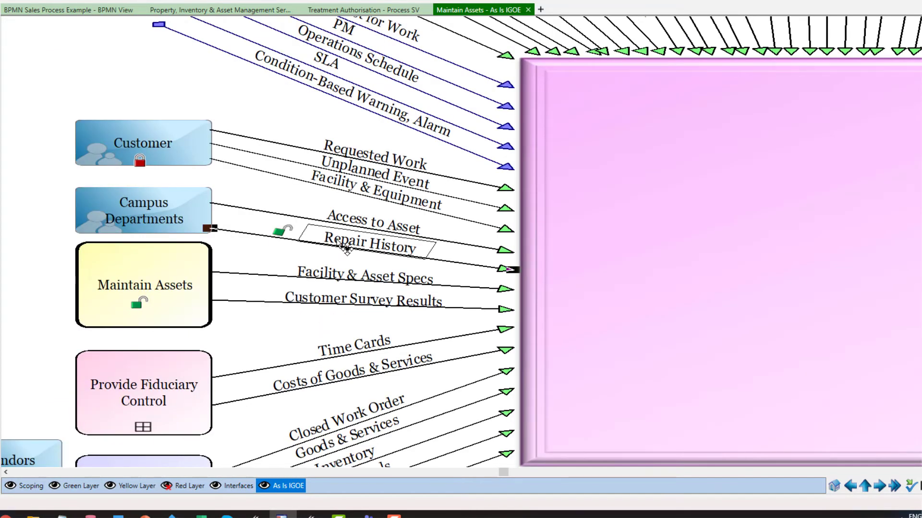
key(Escape)
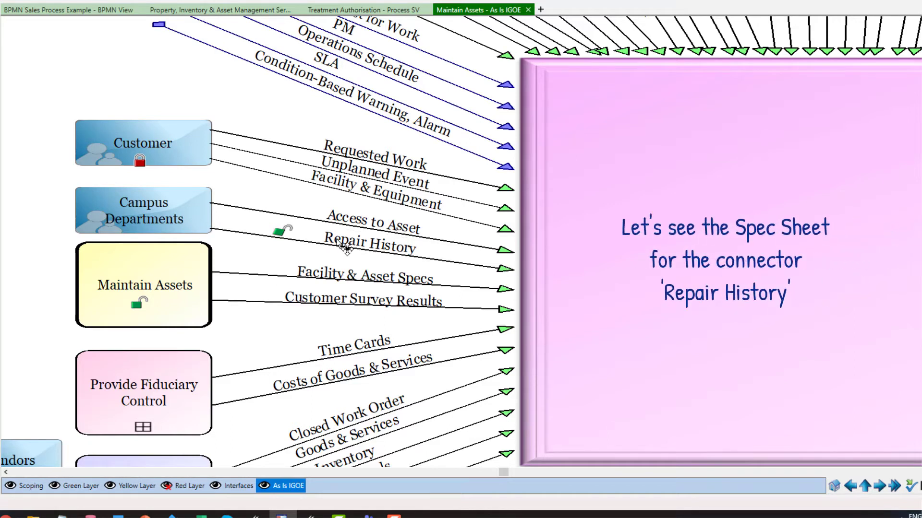
right_click(343, 247)
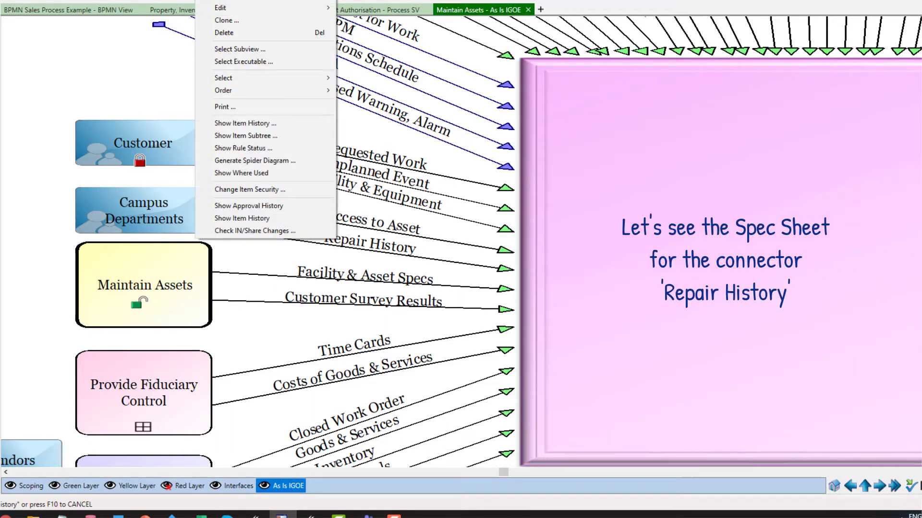
key(Escape)
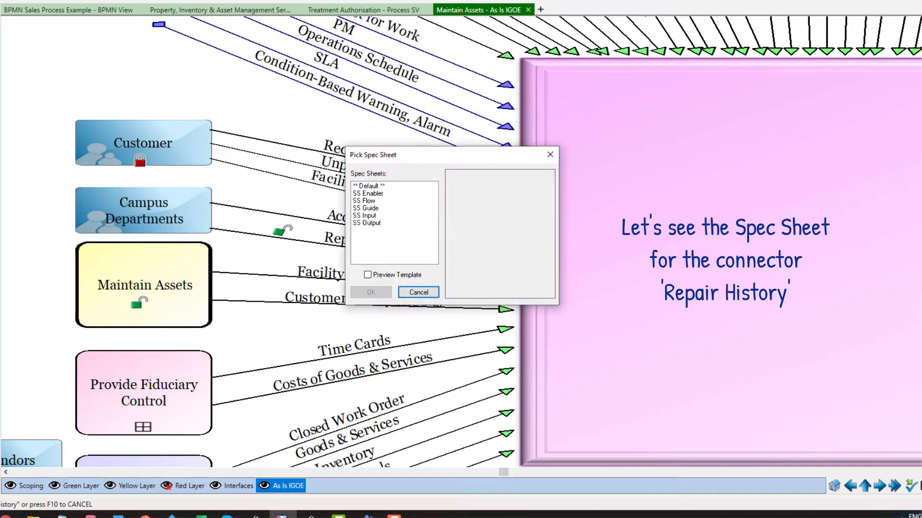
click(364, 208)
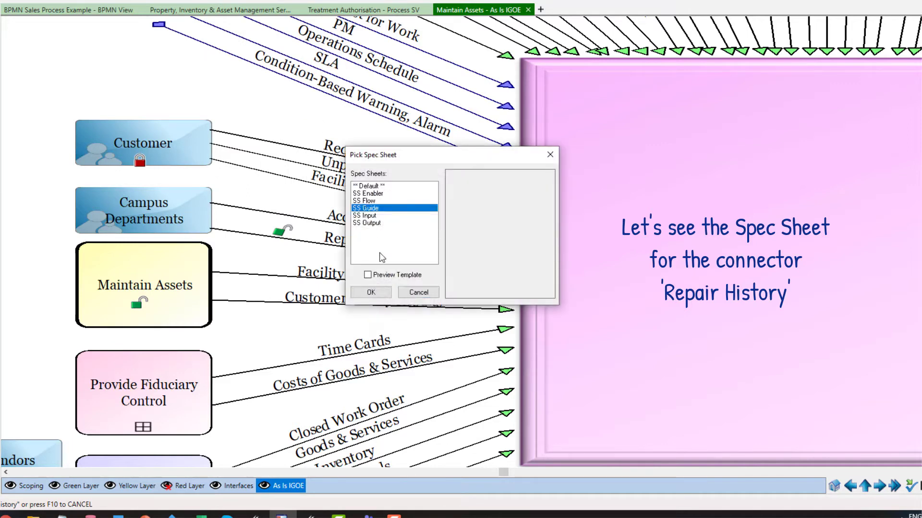
click(370, 292)
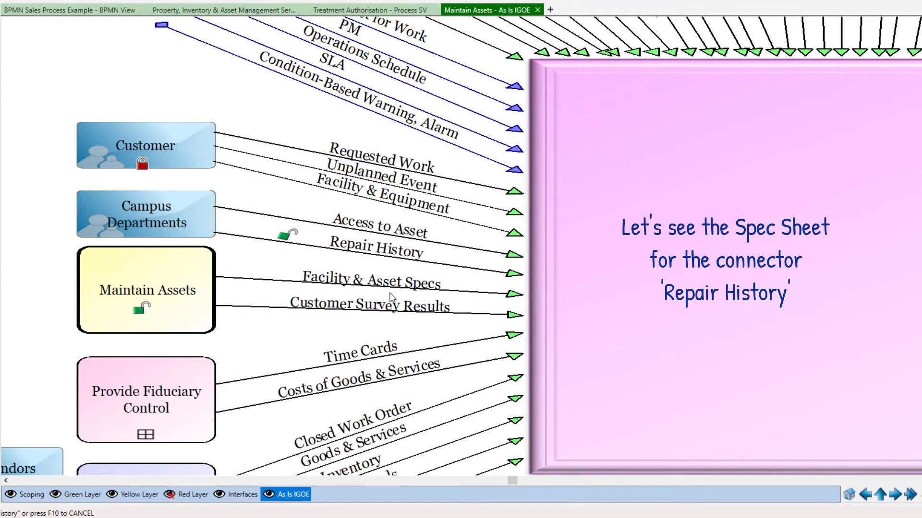
Open the Repair History connector's spec sheet and view the available Health options
double_click(384, 256)
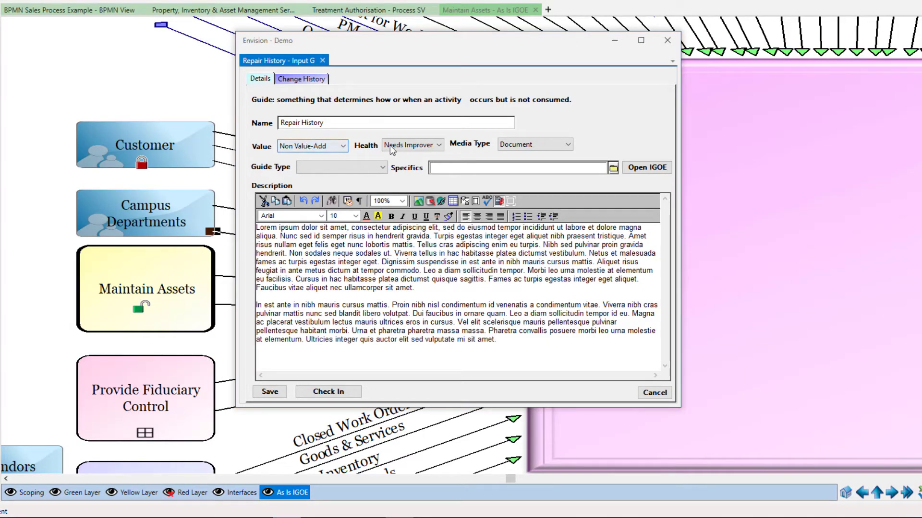
click(440, 146)
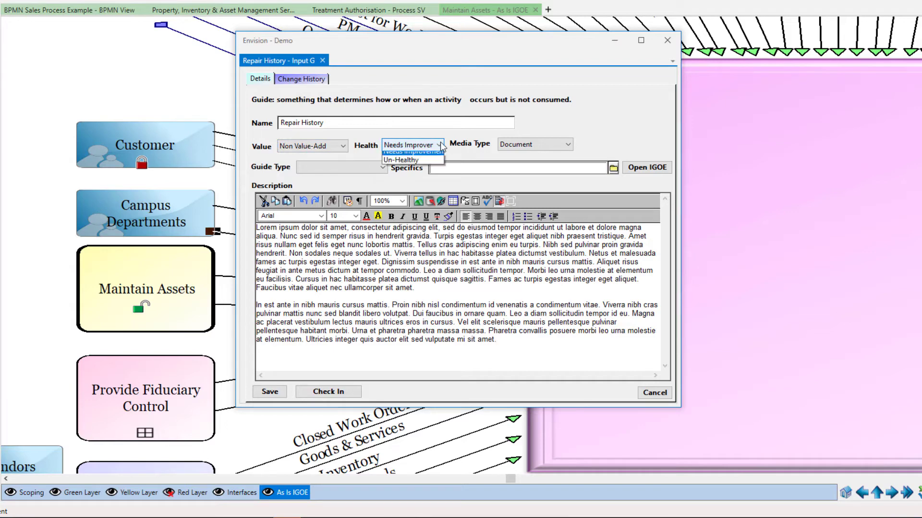
click(440, 146)
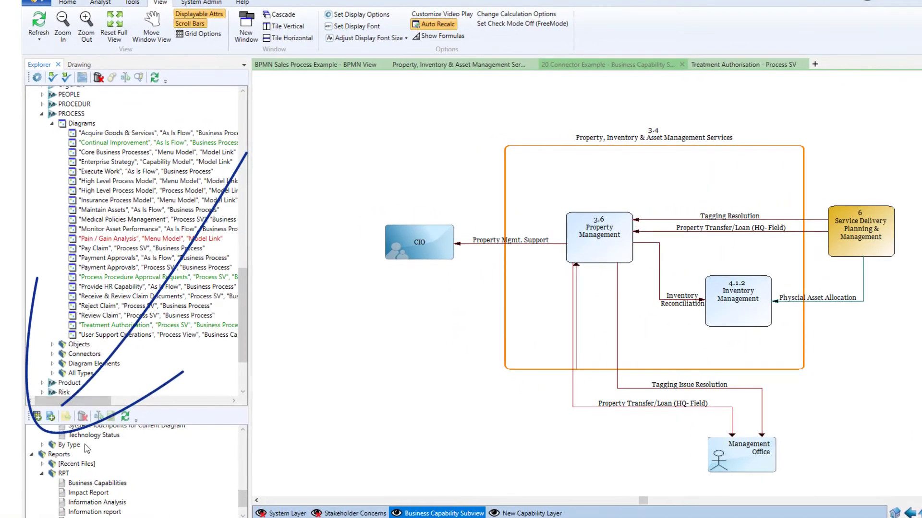
Open the Order Management Business Capability Report and read from its cover through the Tender & Rebate Processing section
click(59, 455)
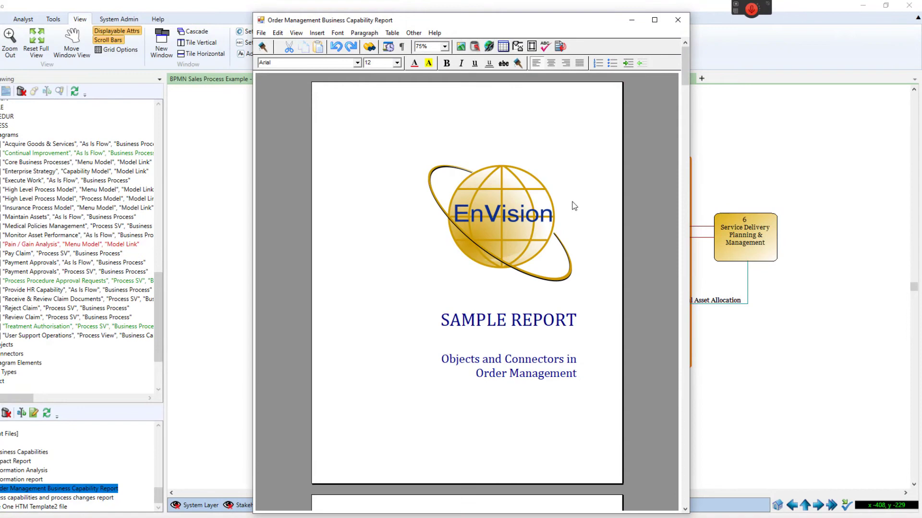
key(Page_Down)
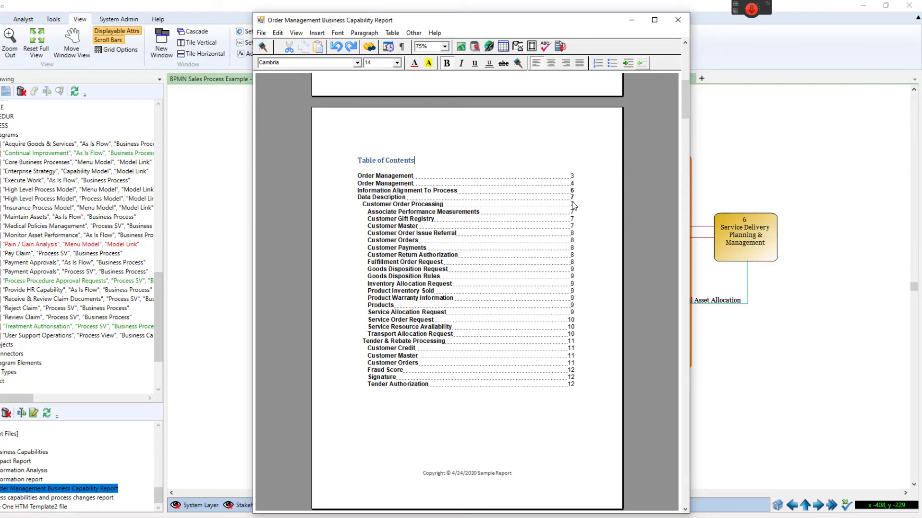
key(Page_Down)
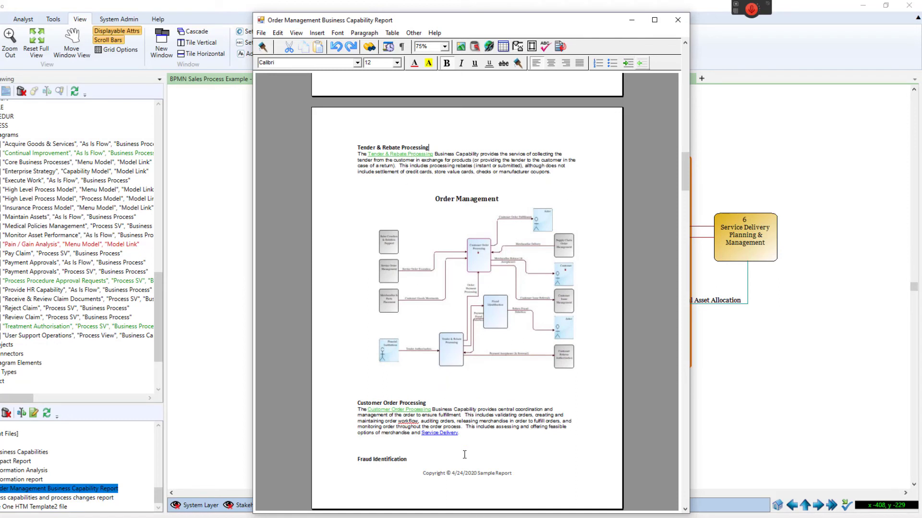
key(Page_Down)
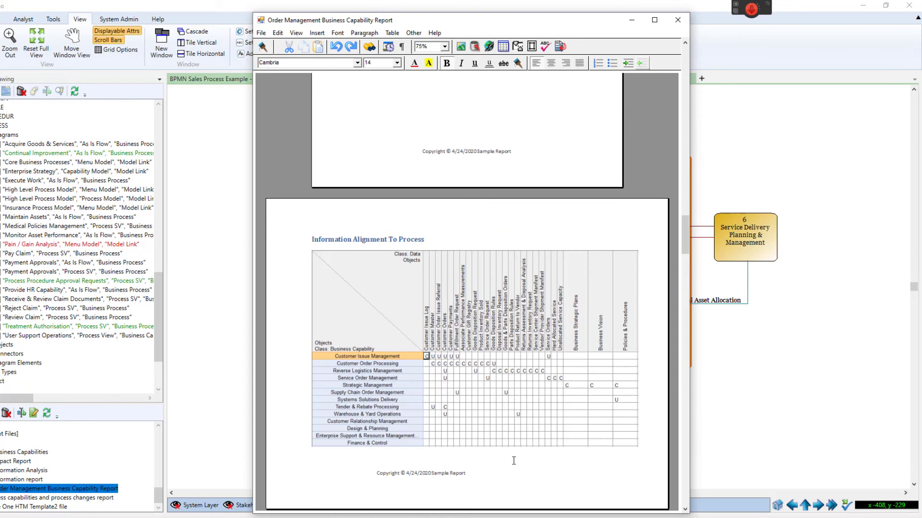
scroll(376, 361, down, 3)
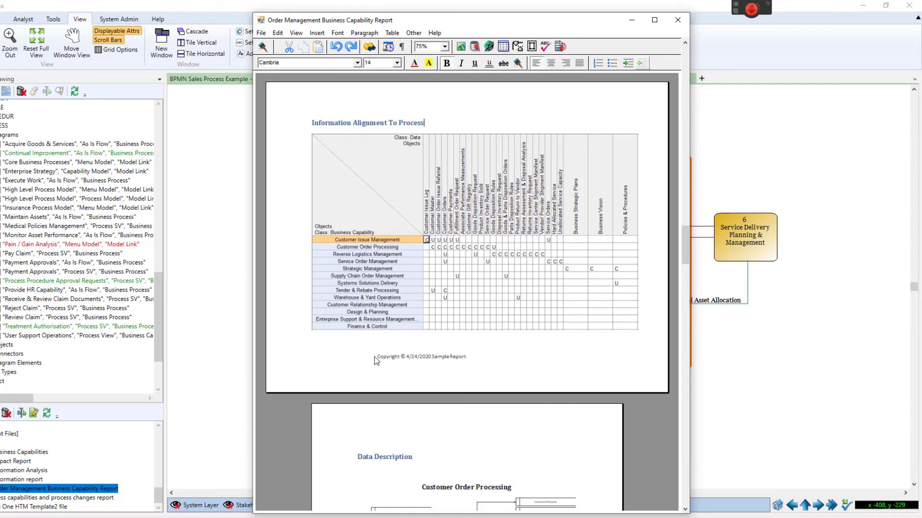
key(Page_Down)
key(Page_Down)
key(Page_Down)
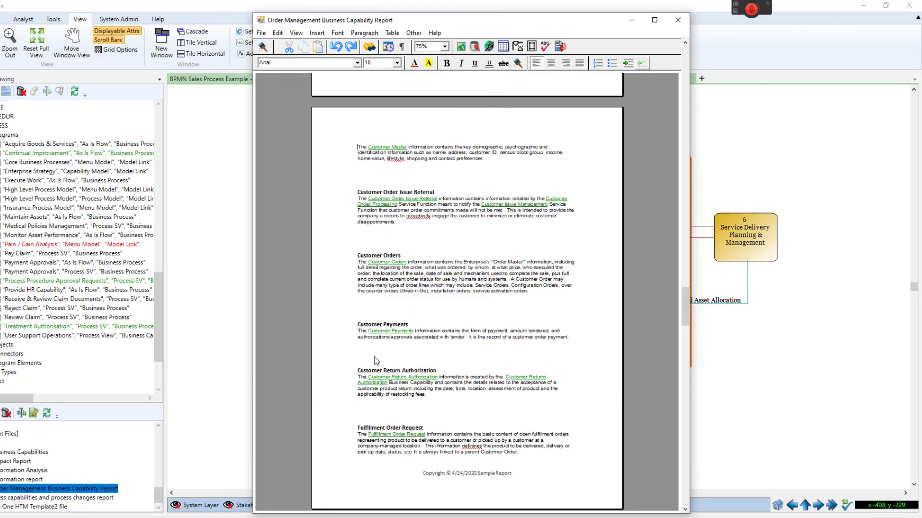
key(Page_Down)
key(Page_Down)
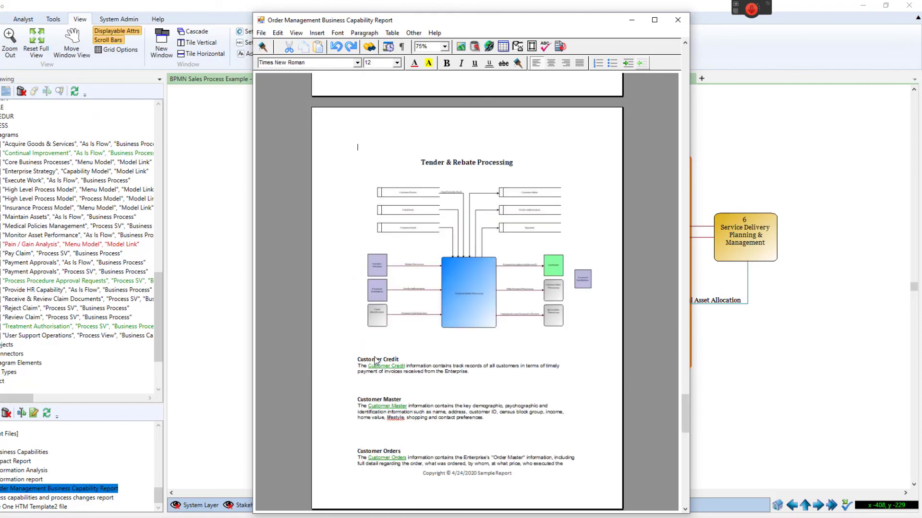